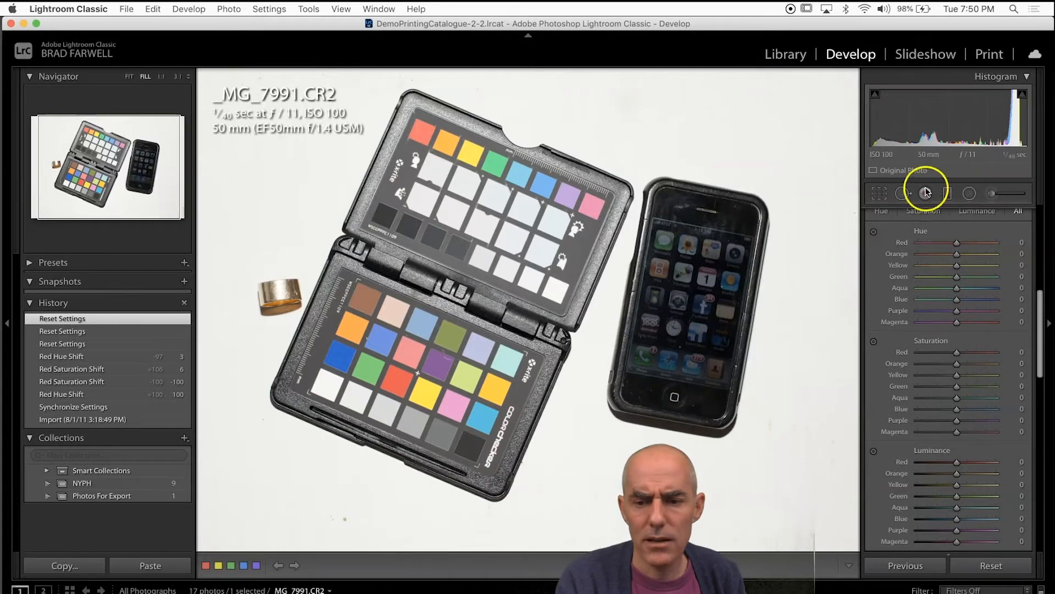
# Step: Compare the HSL and Color layouts of the HSL/Color adjustments, ending in the HSL layout with all sliders shown
pyautogui.scroll(3, 914, 317)
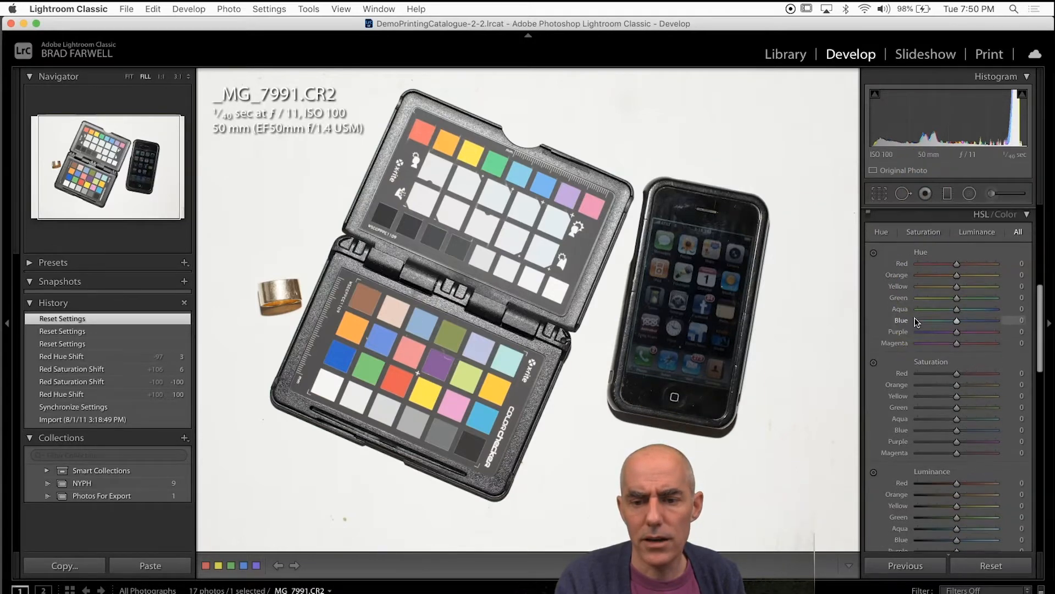
pyautogui.scroll(1, 915, 317)
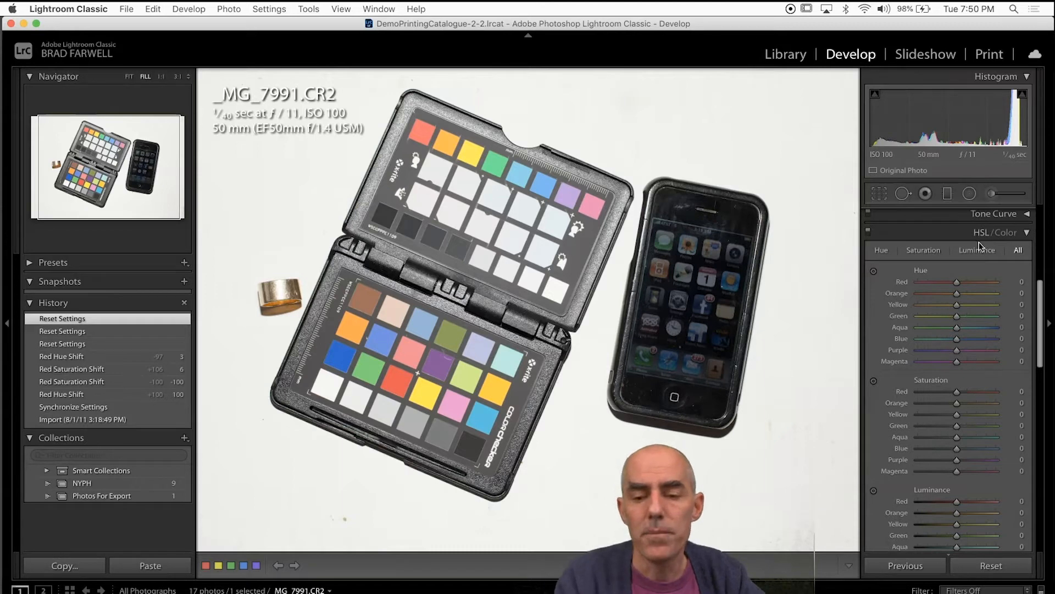
pyautogui.click(1008, 234)
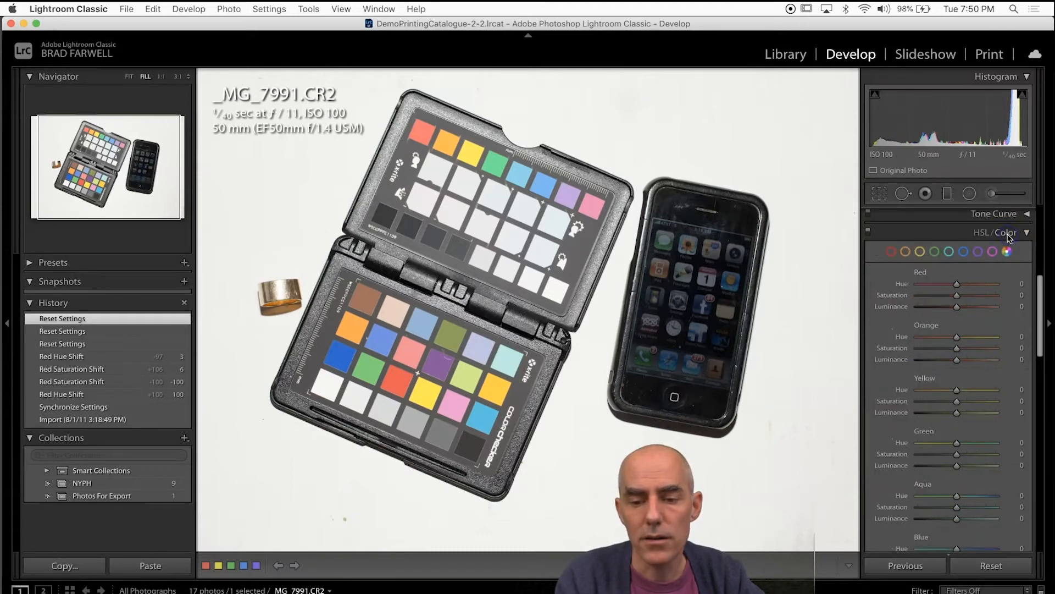
pyautogui.click(978, 233)
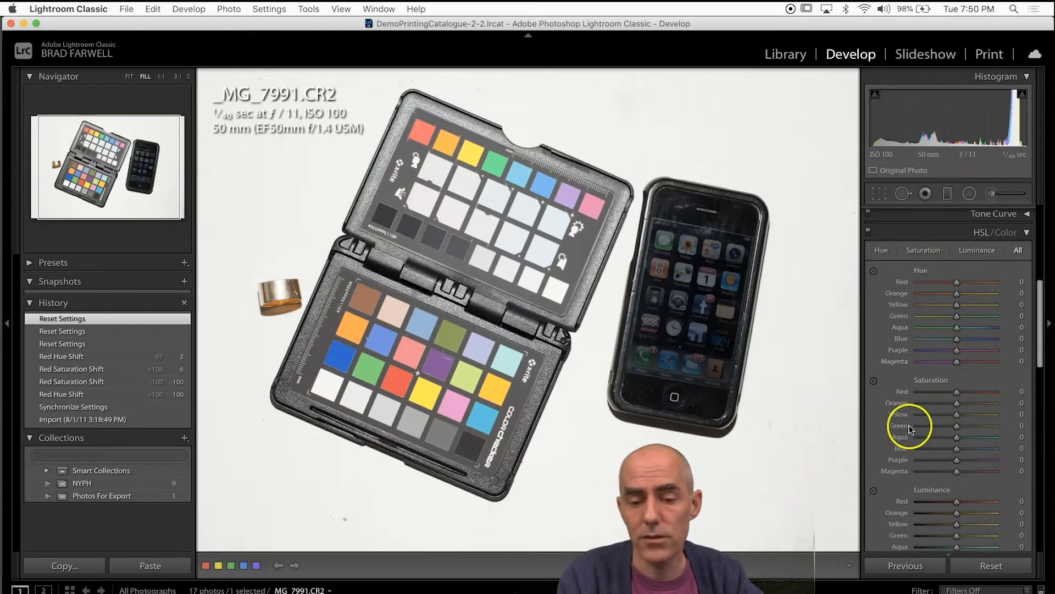
pyautogui.scroll(-2, 935, 427)
pyautogui.scroll(5, 919, 420)
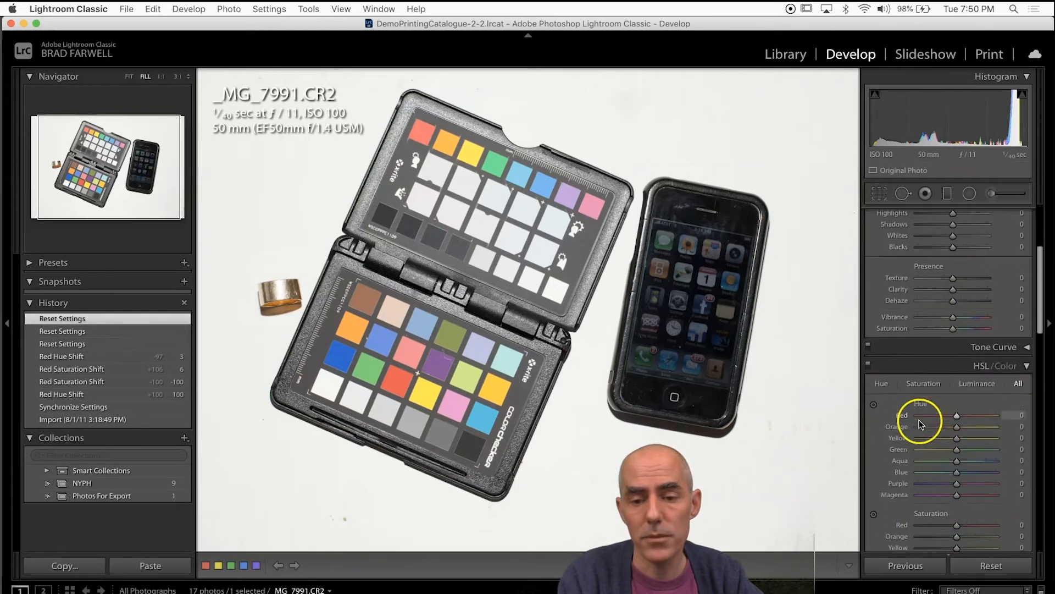
pyautogui.scroll(-3, 929, 420)
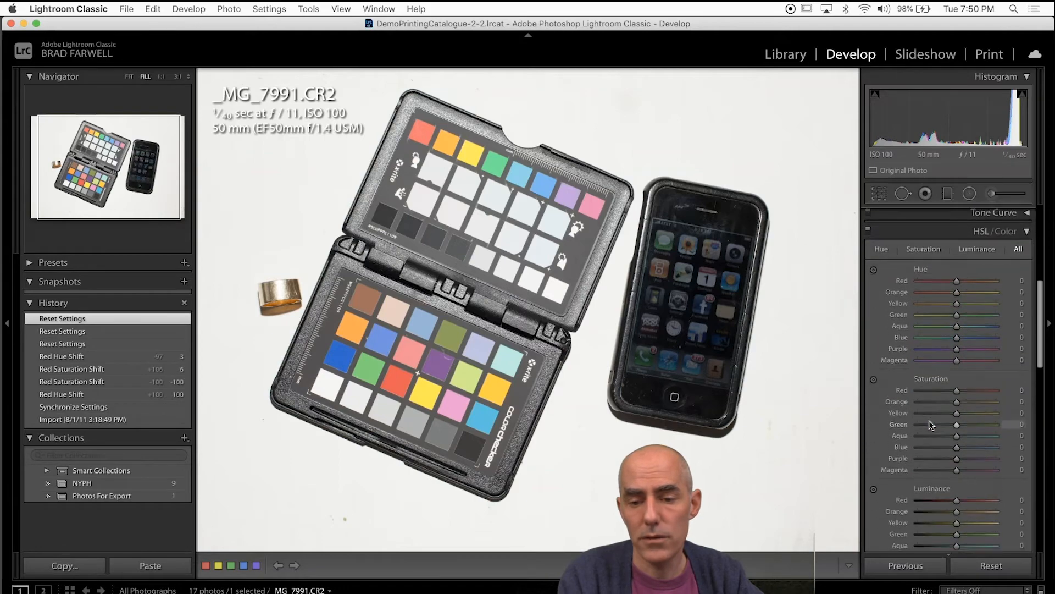
pyautogui.click(1003, 233)
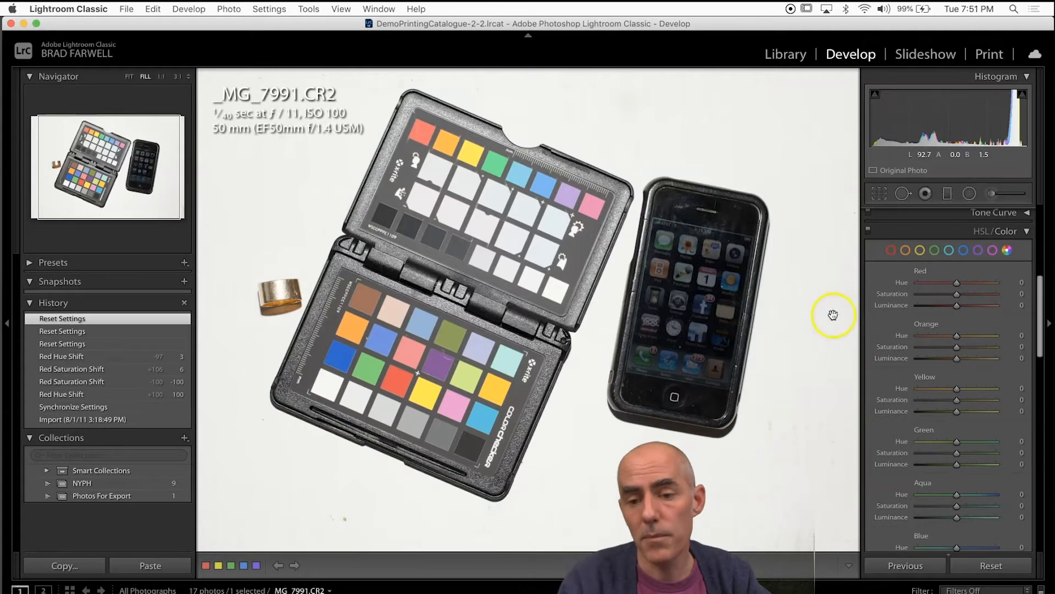
pyautogui.click(978, 229)
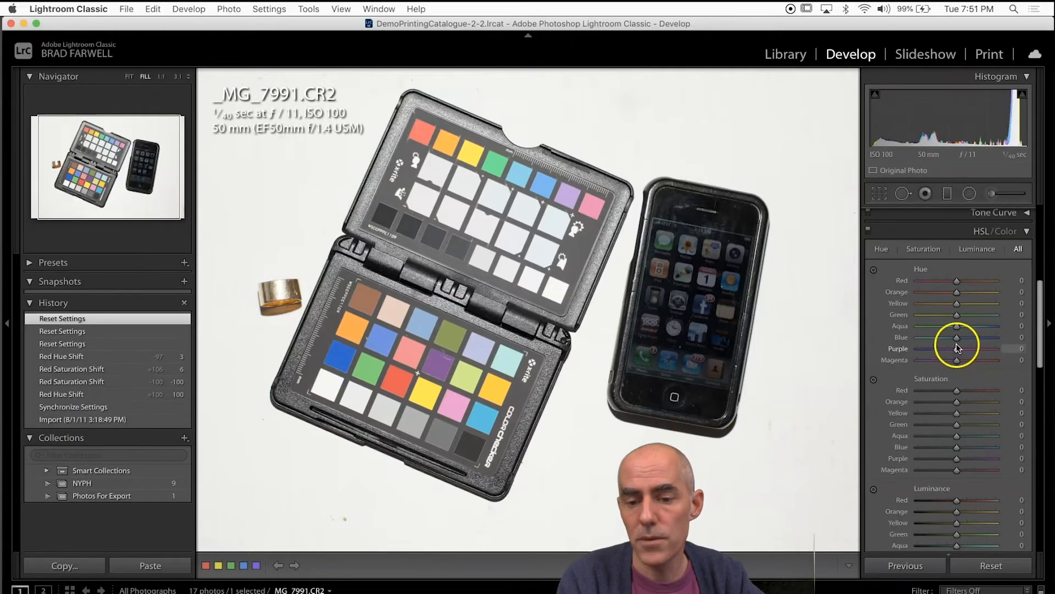
# Step: Set the Blue hue to -100 and inspect the blue adjustments in the Color layout before returning to the HSL layout
pyautogui.moveTo(958, 338); pyautogui.dragTo(791, 348)
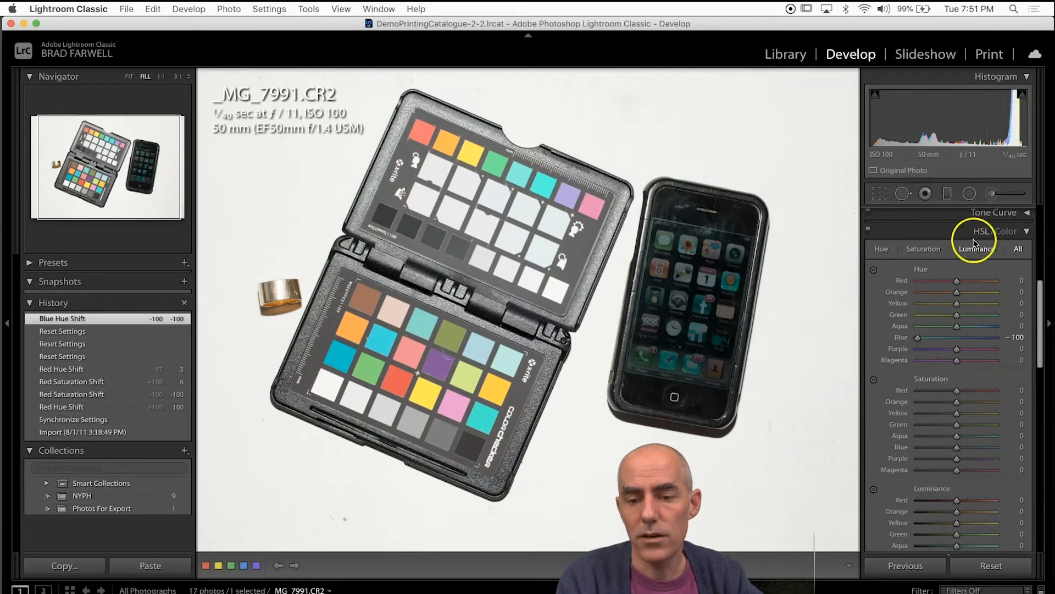
pyautogui.click(1001, 232)
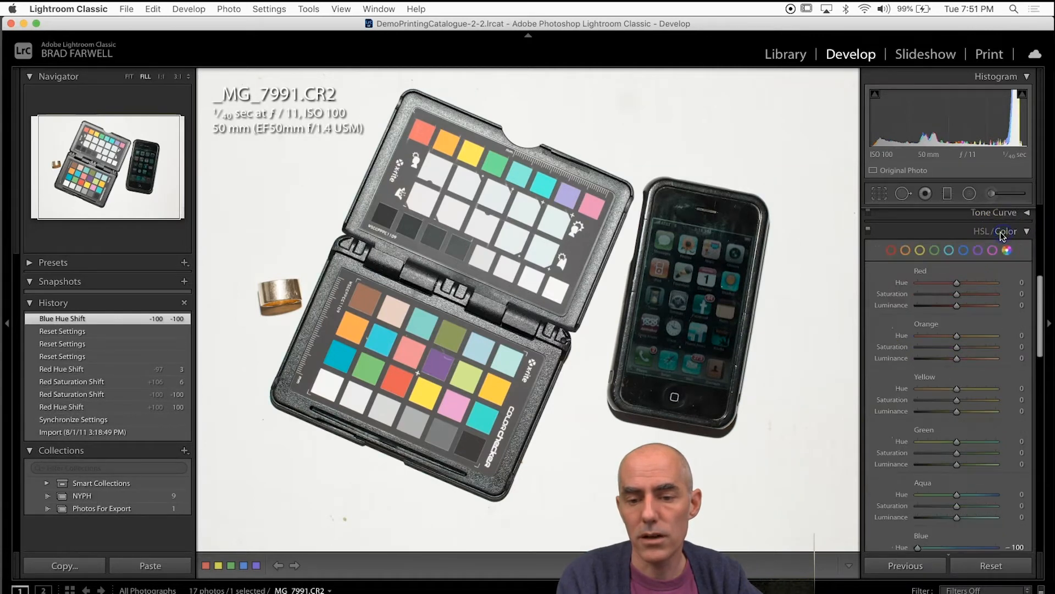
pyautogui.click(964, 251)
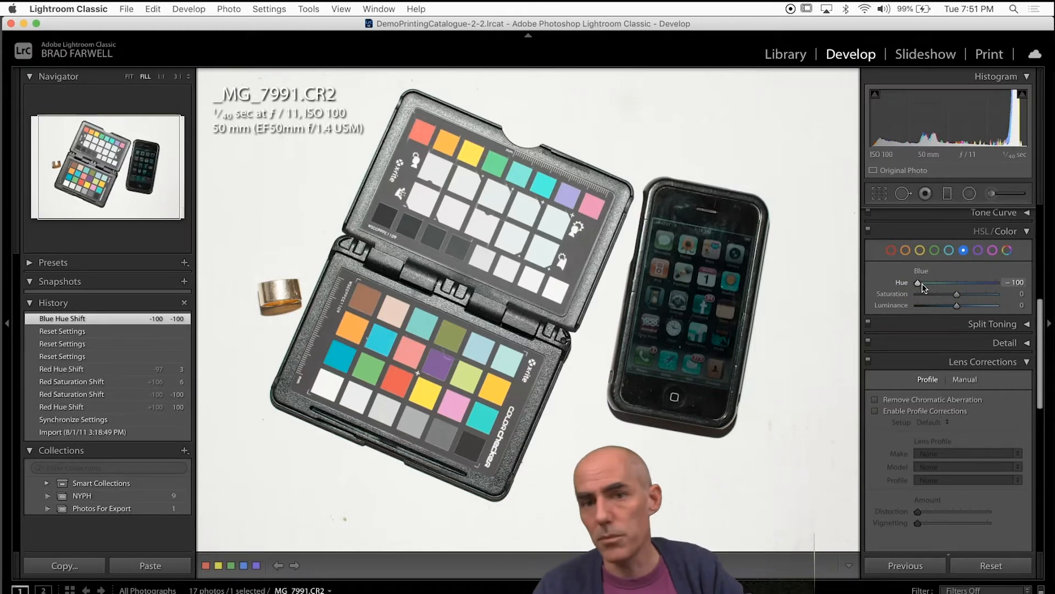
pyautogui.click(978, 230)
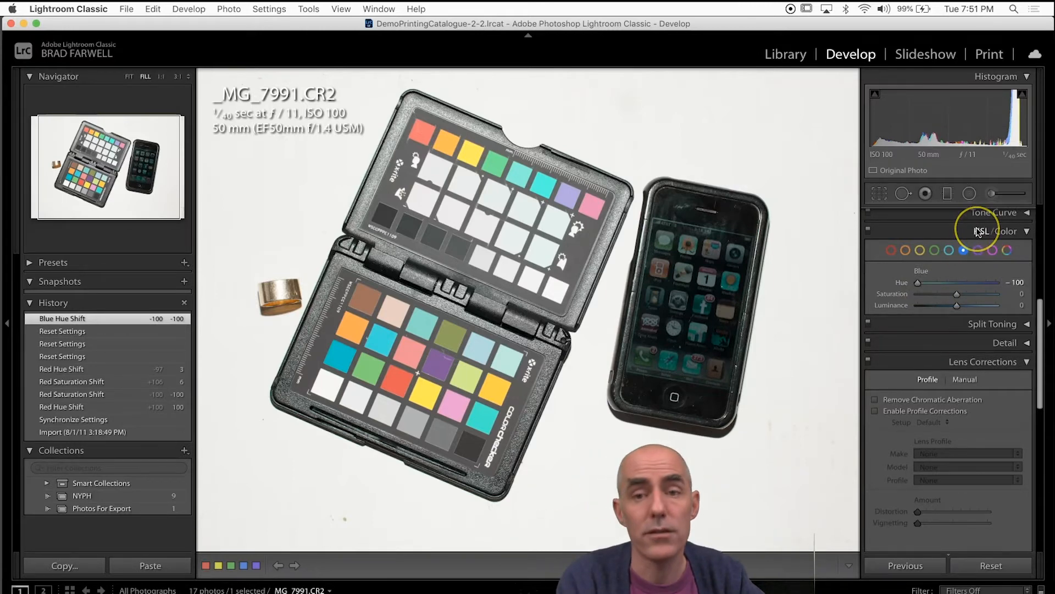
pyautogui.click(963, 250)
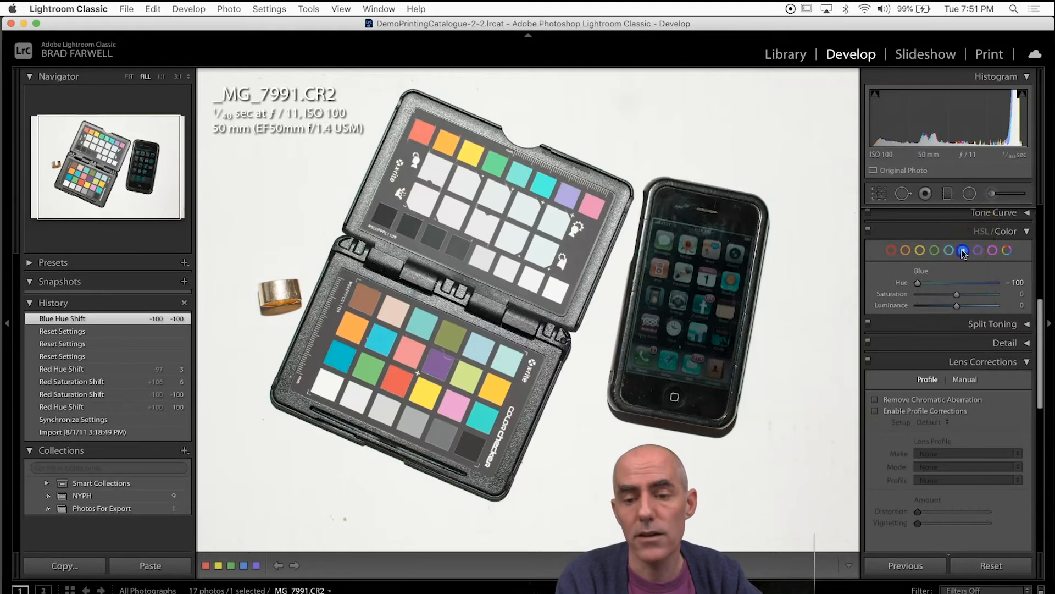
pyautogui.click(1006, 250)
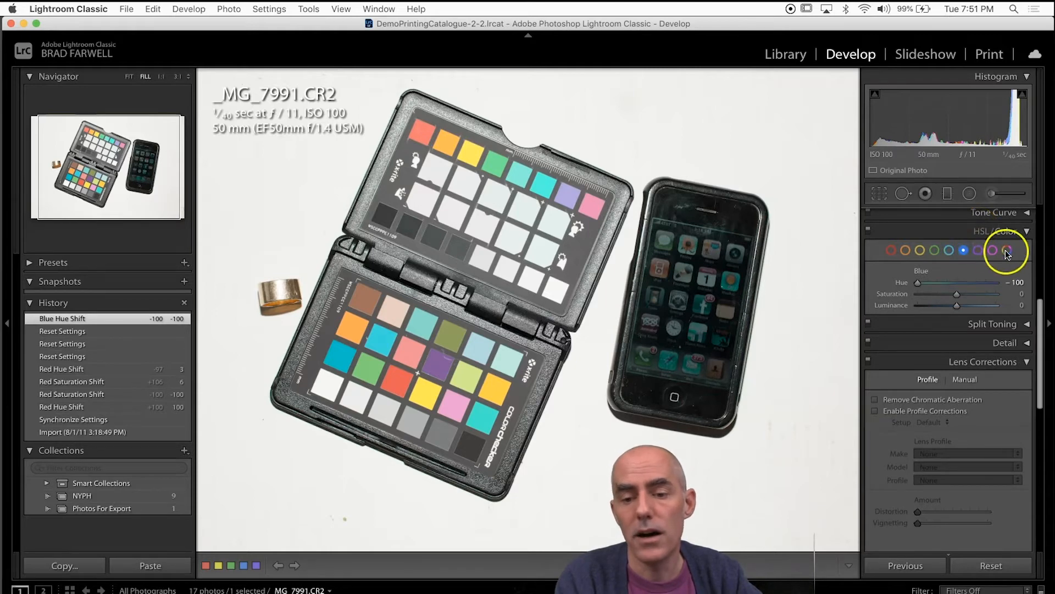
pyautogui.click(984, 231)
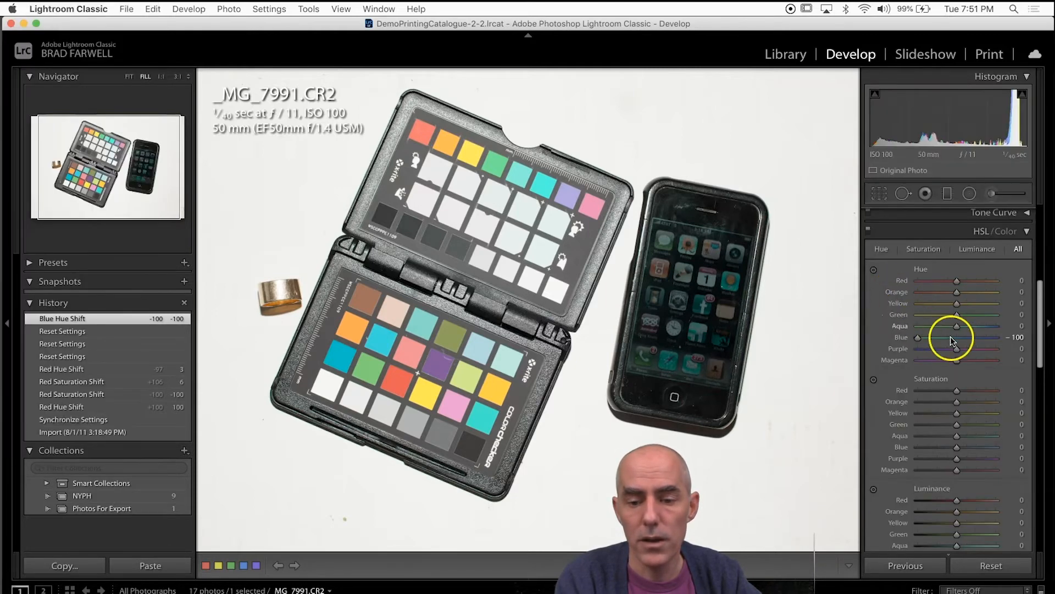
# Step: Reset all hue adjustments of the color checker photo
pyautogui.press('alt')
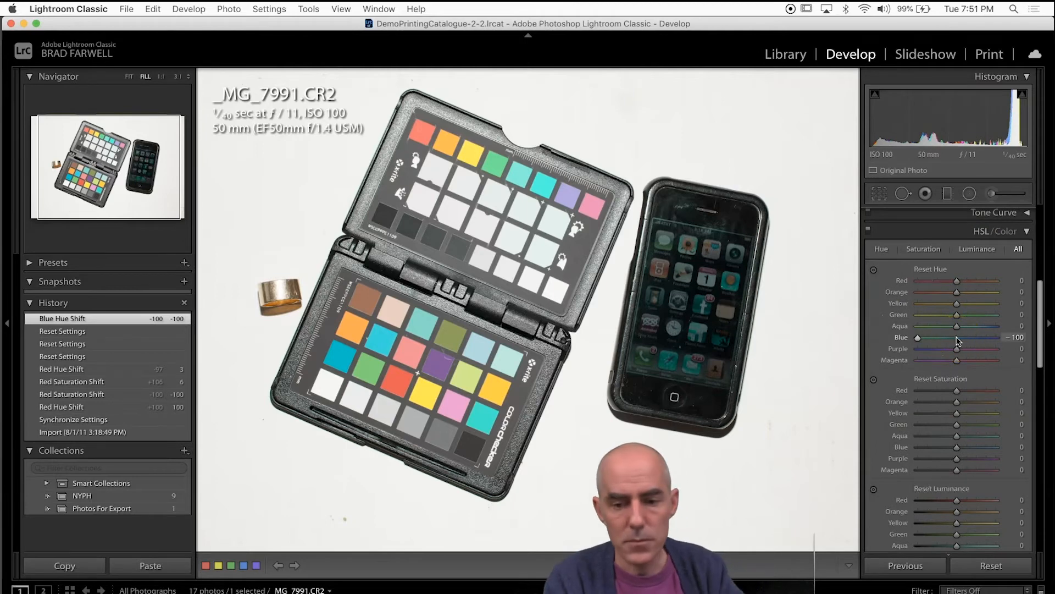
pyautogui.keyDown('alt'); pyautogui.click(931, 271); pyautogui.keyUp('alt')
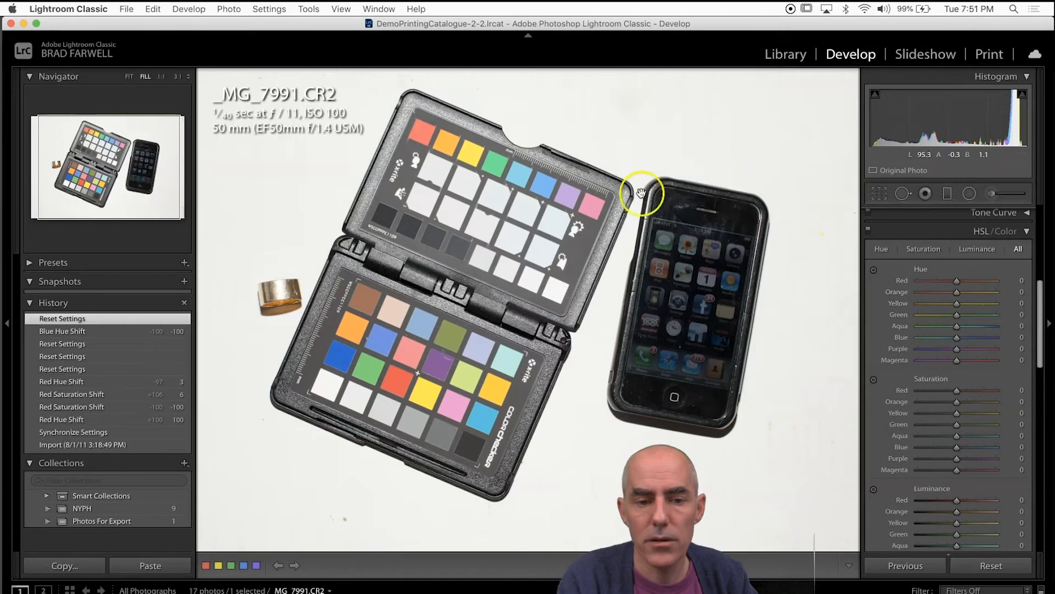
# Step: Go to the mailbox photo AndYetMoreOutofGamut.psd and reset all its hue, saturation and luminance adjustments
pyautogui.press('Right')
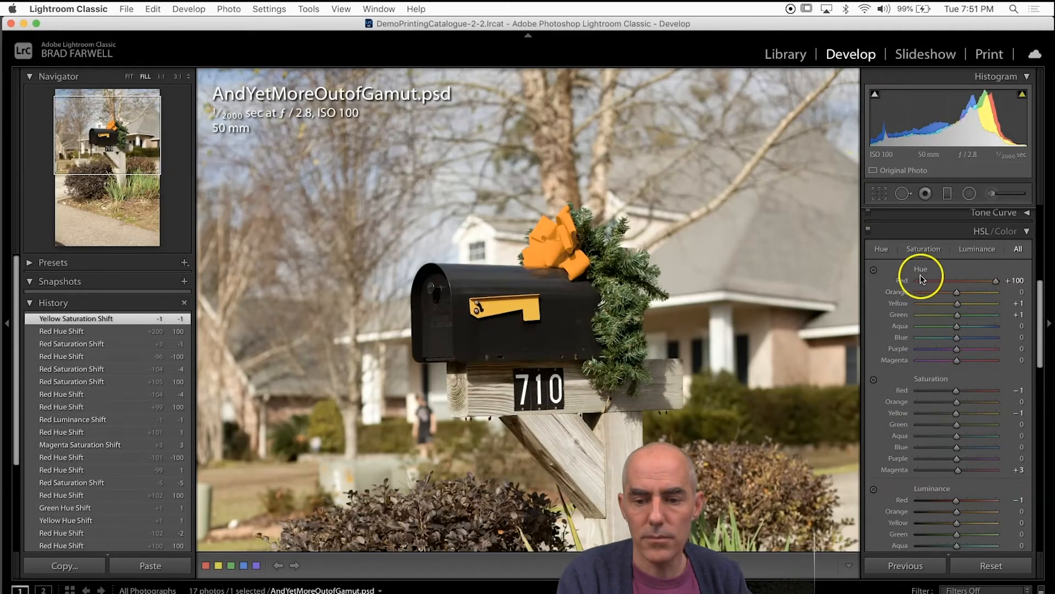
pyautogui.doubleClick(921, 269)
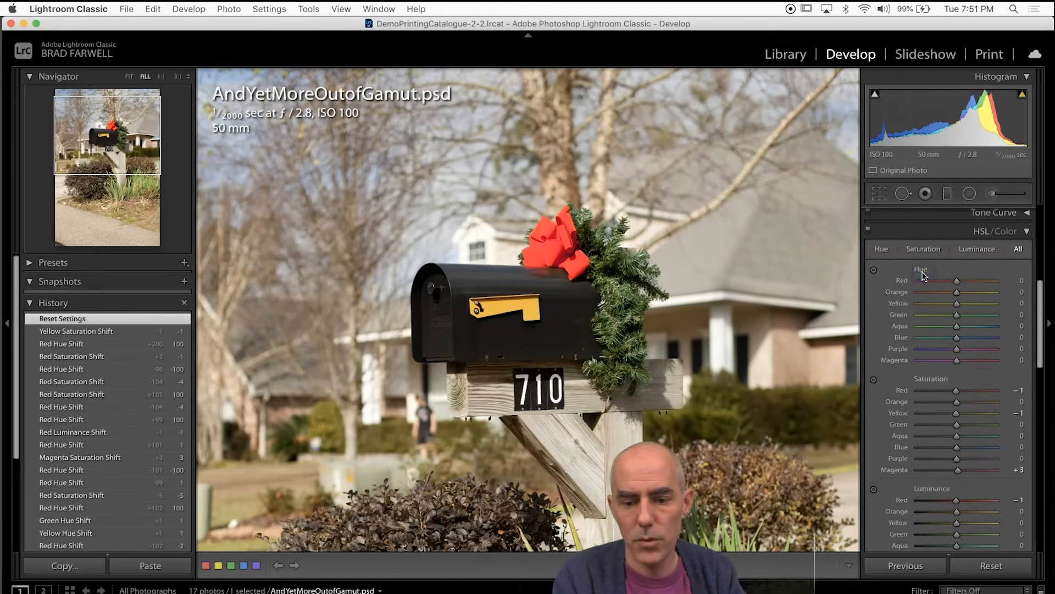
pyautogui.keyDown('alt'); pyautogui.click(931, 379); pyautogui.keyUp('alt')
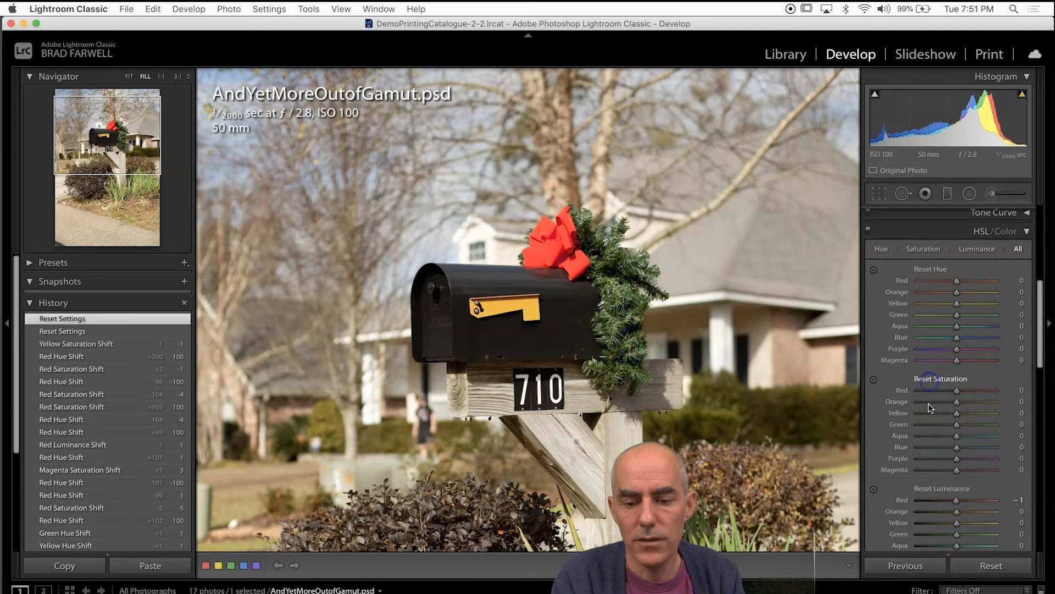
pyautogui.keyDown('alt'); pyautogui.click(928, 488); pyautogui.keyUp('alt')
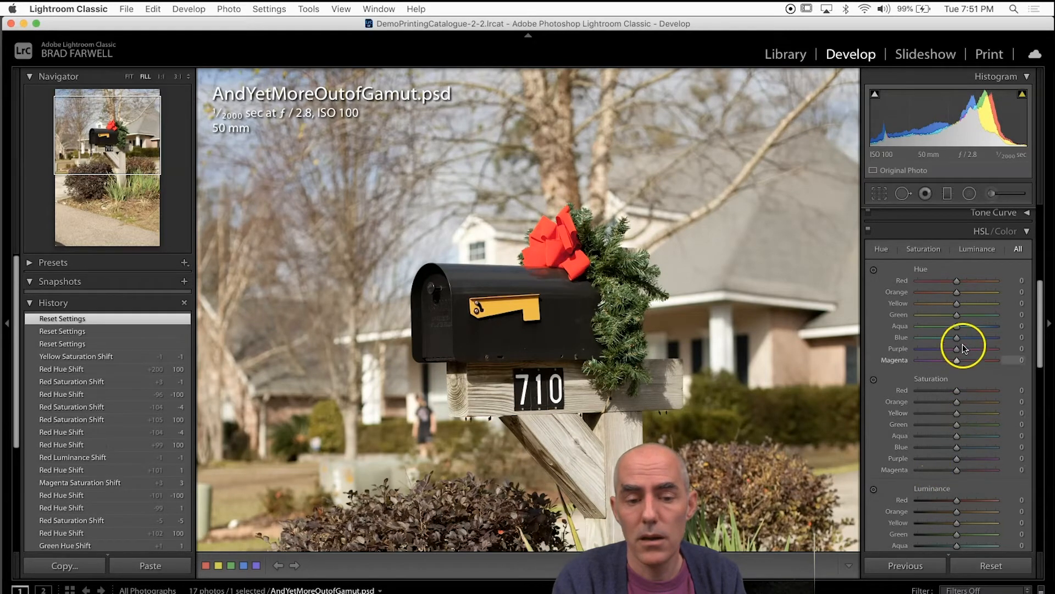
# Step: Set the Red hue to -100 to shift the mailbox's red bow to pink
pyautogui.click(956, 281)
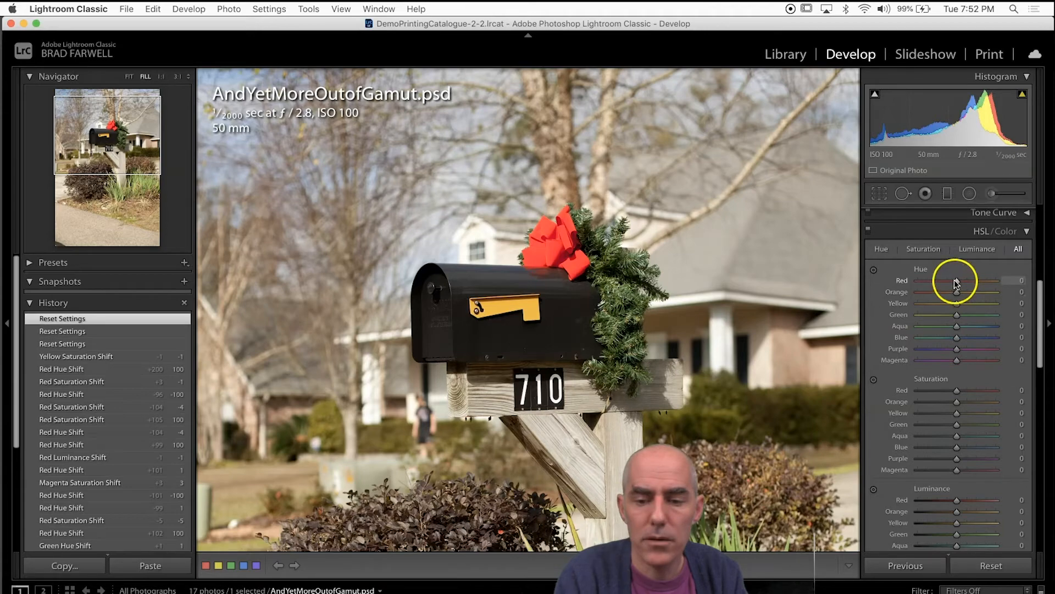
pyautogui.moveTo(956, 281); pyautogui.dragTo(914, 295)
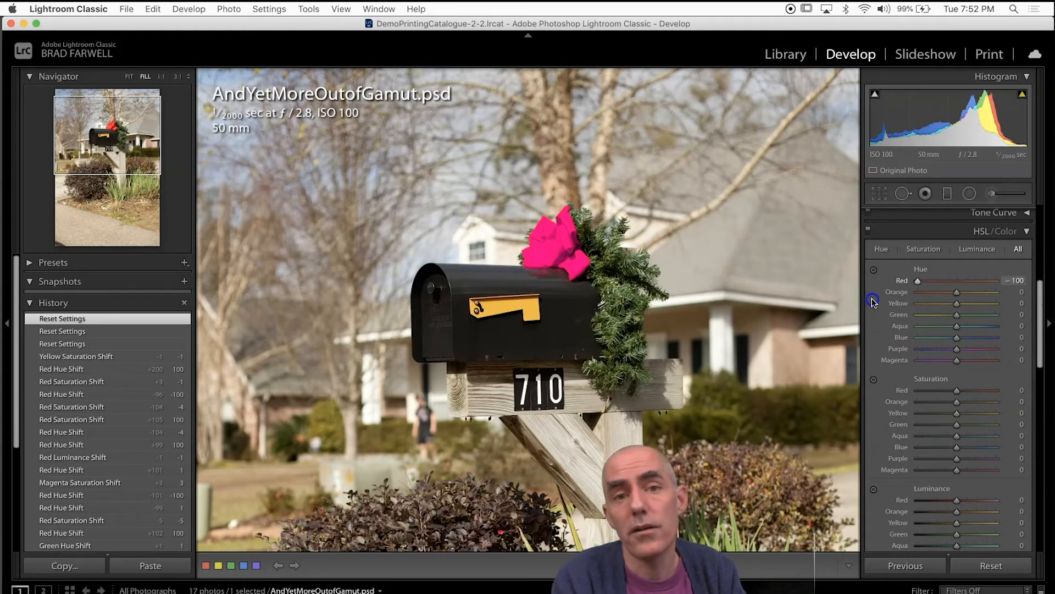
pyautogui.moveTo(875, 298); pyautogui.dragTo(874, 299)
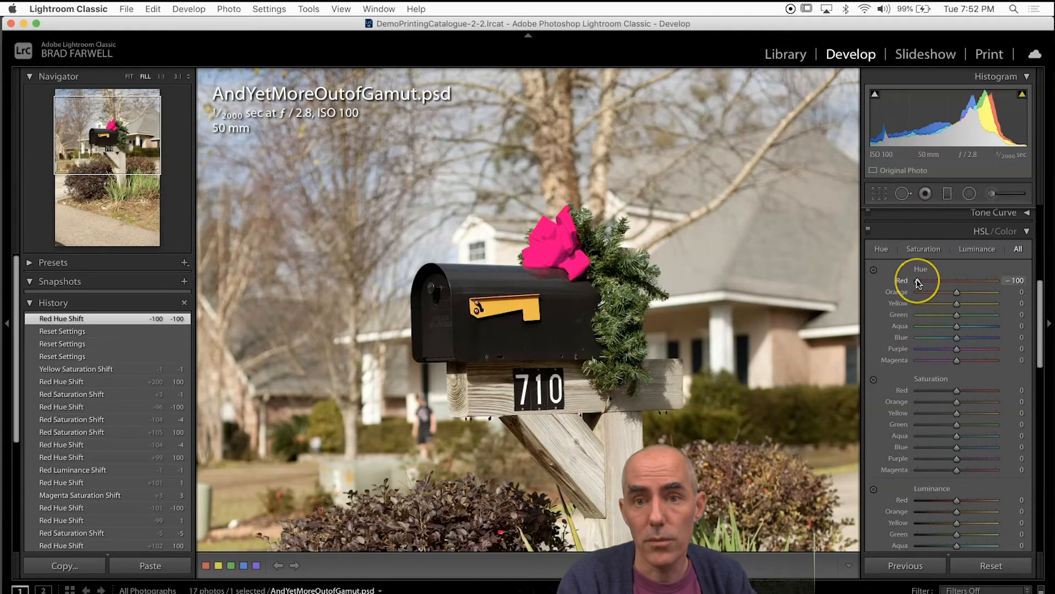
# Step: Bring the Red hue back to -2 so the bow is close to its original red
pyautogui.moveTo(918, 283); pyautogui.dragTo(954, 282)
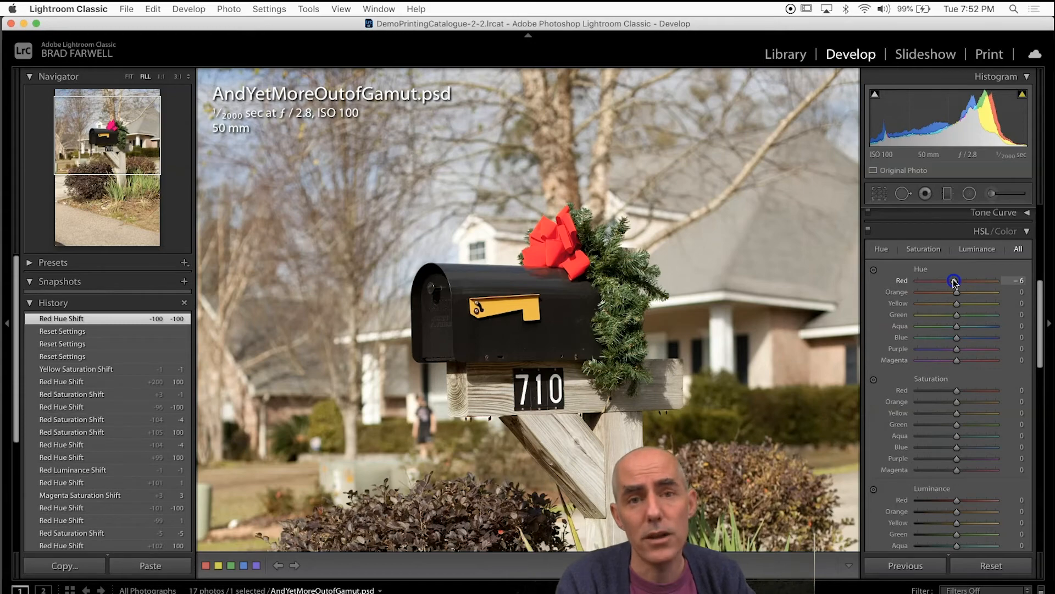
pyautogui.moveTo(953, 281)
pyautogui.mouseDown()
pyautogui.moveTo(918, 278)
pyautogui.moveTo(1013, 279)
pyautogui.moveTo(957, 285)
pyautogui.mouseUp()
pyautogui.click(959, 287)
# Step: Set the Red saturation to -8 and, after trying a darker red at -46, the Red luminance to -4
pyautogui.moveTo(957, 390)
pyautogui.mouseDown()
pyautogui.moveTo(850, 397)
pyautogui.moveTo(1052, 393)
pyautogui.moveTo(930, 405)
pyautogui.moveTo(957, 409)
pyautogui.mouseUp()
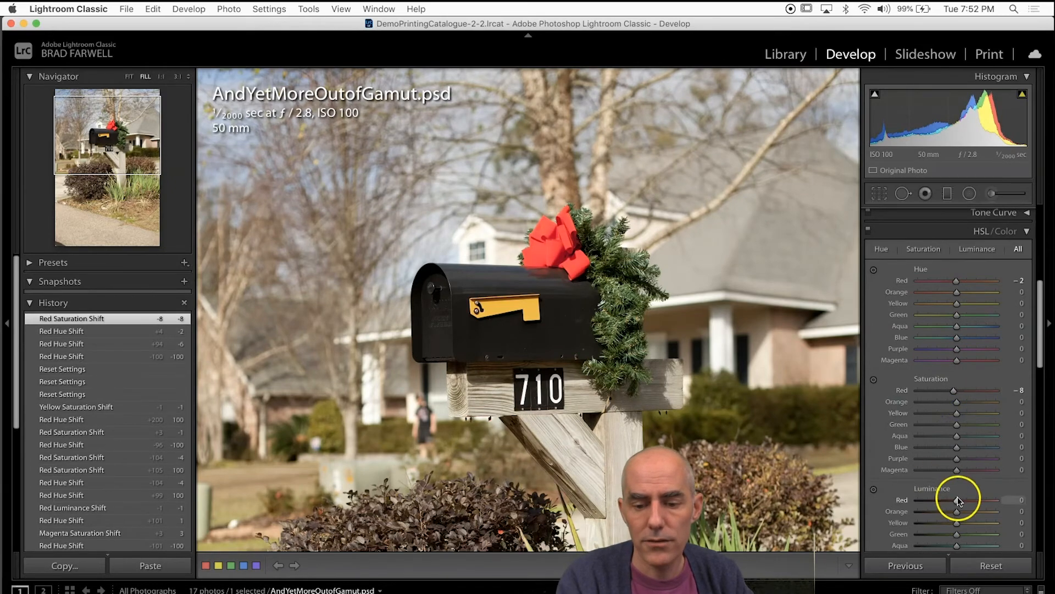
pyautogui.moveTo(957, 500)
pyautogui.mouseDown()
pyautogui.moveTo(1051, 508)
pyautogui.moveTo(879, 512)
pyautogui.moveTo(847, 524)
pyautogui.moveTo(939, 507)
pyautogui.mouseUp()
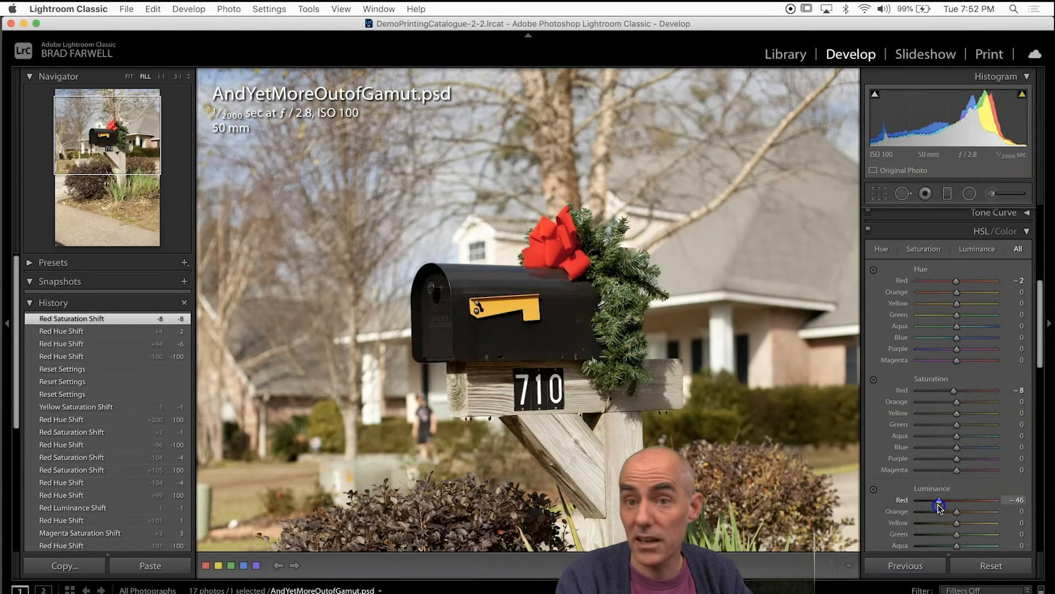
pyautogui.moveTo(940, 507); pyautogui.dragTo(956, 506)
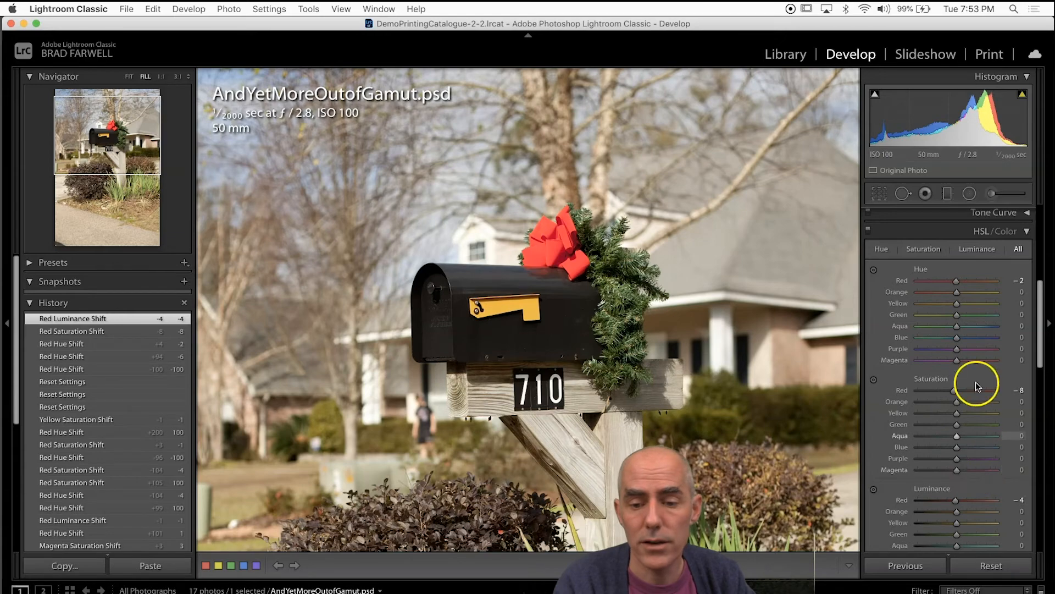
# Step: Shift the Red hue to -100 and set the saturation of Magenta to -2 and Purple to +2
pyautogui.moveTo(957, 281); pyautogui.dragTo(915, 280)
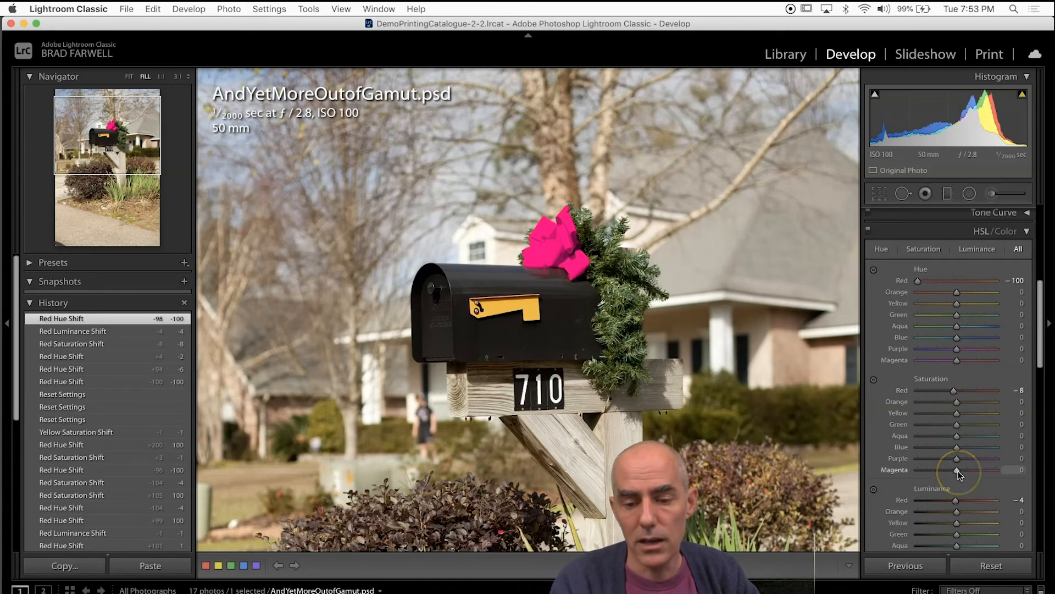
pyautogui.moveTo(958, 471)
pyautogui.mouseDown()
pyautogui.moveTo(864, 473)
pyautogui.moveTo(897, 472)
pyautogui.moveTo(852, 490)
pyautogui.moveTo(984, 476)
pyautogui.moveTo(948, 478)
pyautogui.moveTo(956, 487)
pyautogui.moveTo(955, 465)
pyautogui.moveTo(905, 469)
pyautogui.moveTo(967, 467)
pyautogui.moveTo(943, 470)
pyautogui.moveTo(957, 467)
pyautogui.mouseUp()
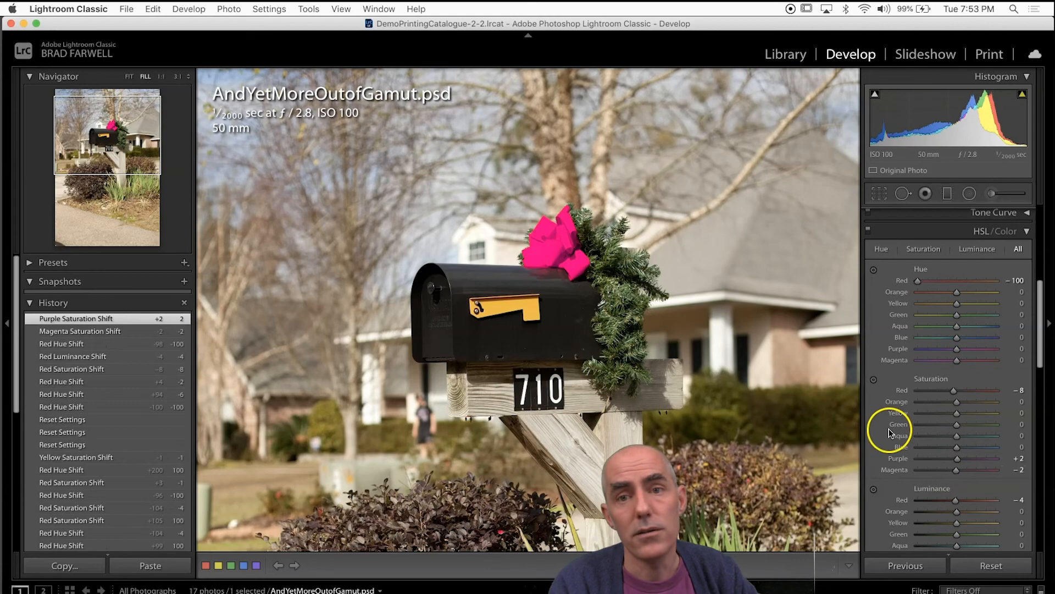
# Step: Set the Red saturation to -2 and leave the Red hue at its -100 extreme
pyautogui.moveTo(954, 391)
pyautogui.mouseDown()
pyautogui.moveTo(824, 407)
pyautogui.moveTo(905, 394)
pyautogui.moveTo(956, 403)
pyautogui.mouseUp()
pyautogui.click(927, 282)
pyautogui.moveTo(918, 282); pyautogui.dragTo(848, 271)
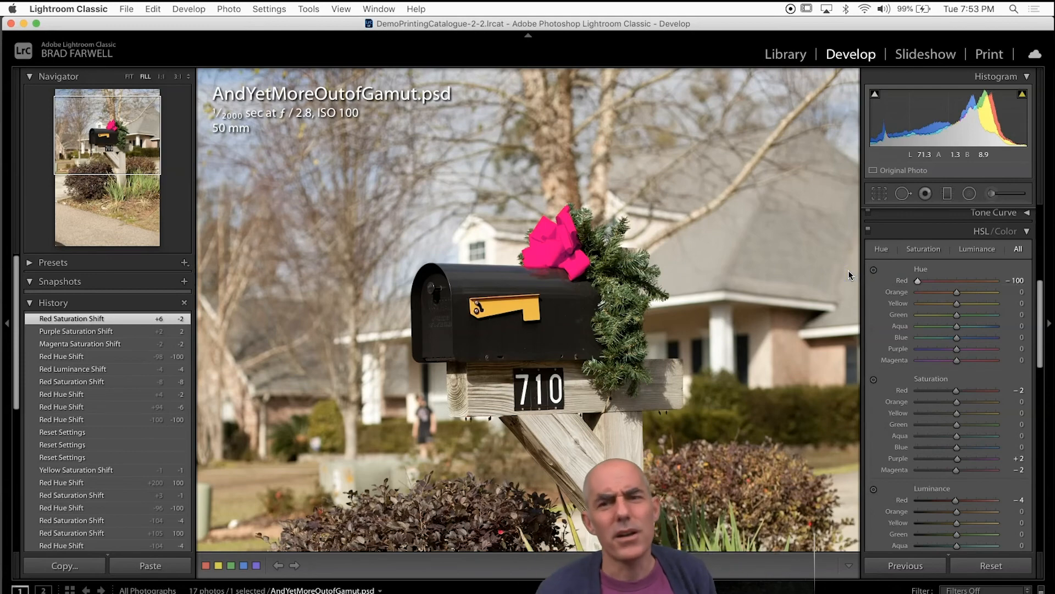